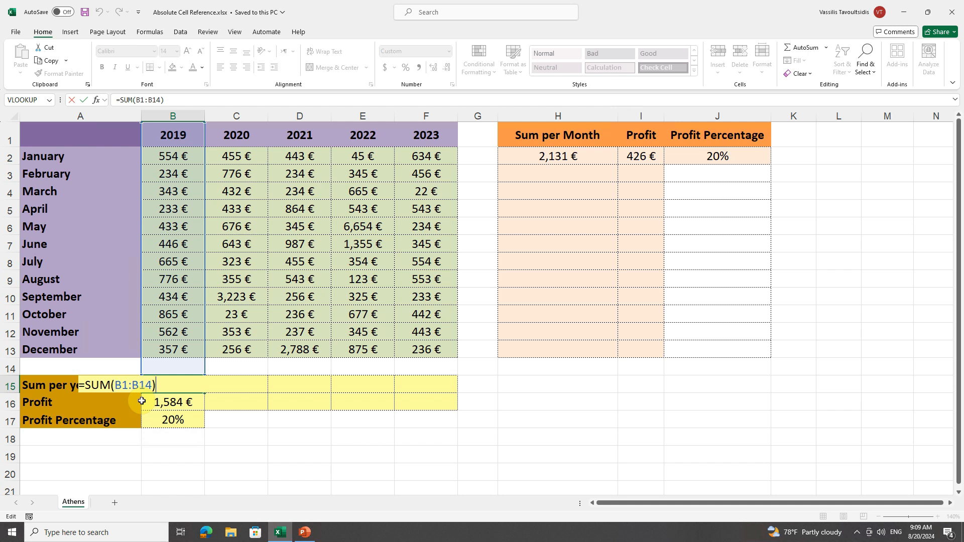
- Copy the 2019 yearly sum formula across to 2023 and check the cell references in the copied formulas
key("ctrl+Return")
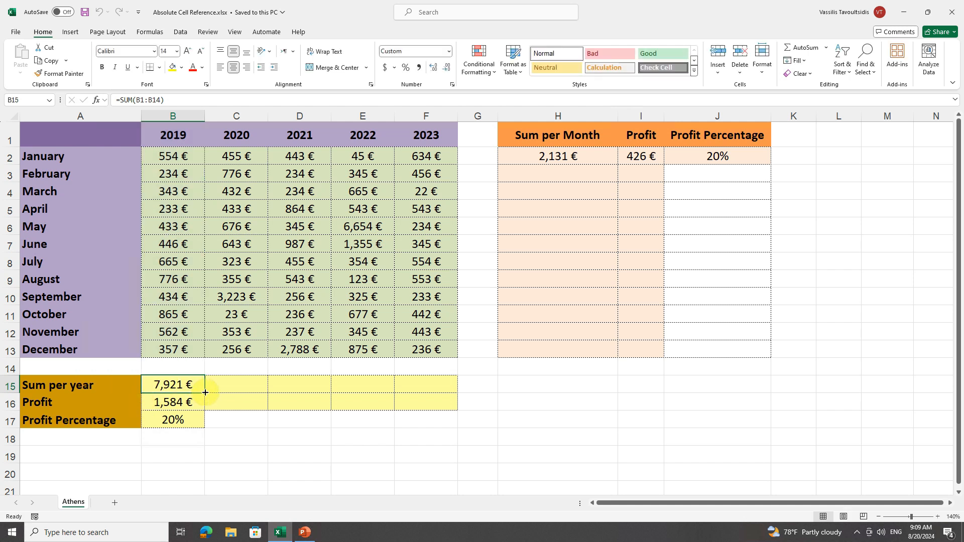
left_click_drag(204, 393, 429, 391)
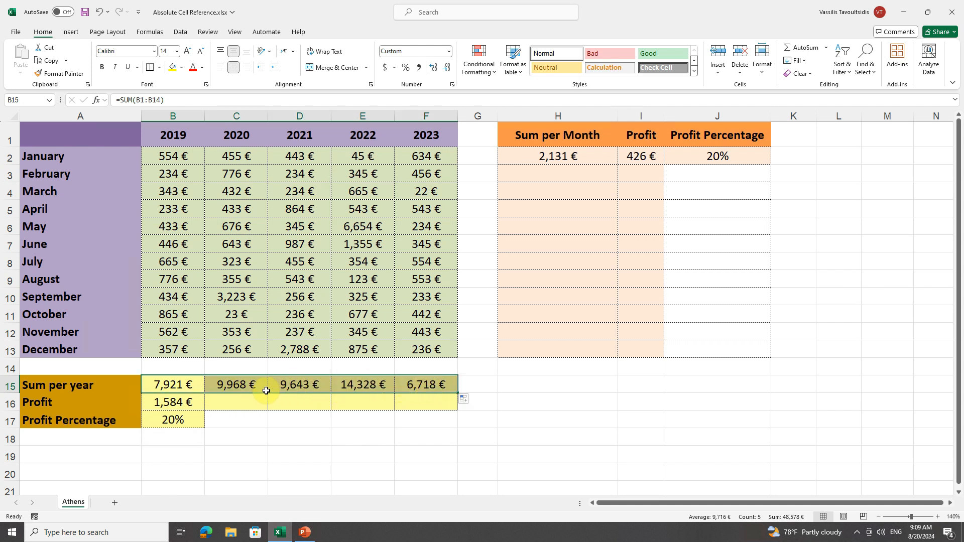
double_click(243, 384)
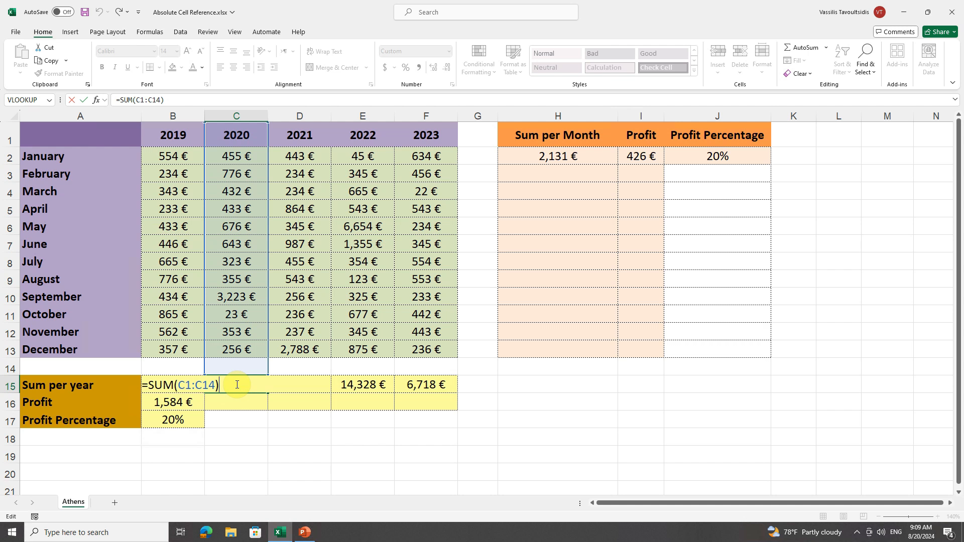
key("Return")
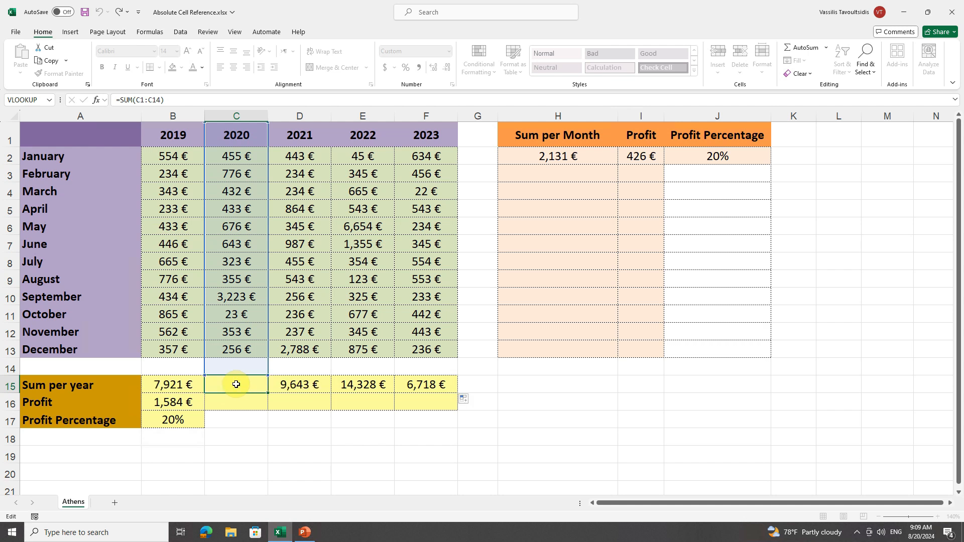
left_click(296, 384)
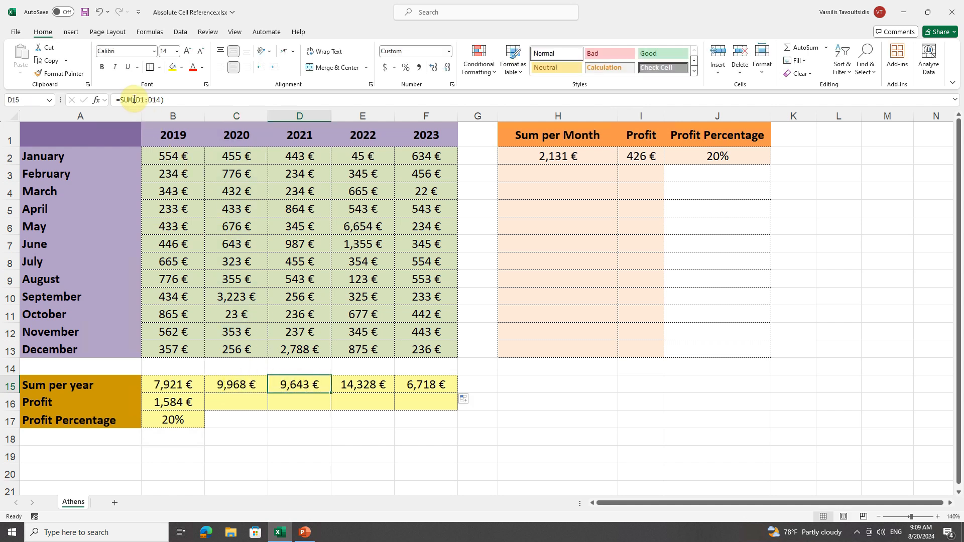
left_click(366, 384)
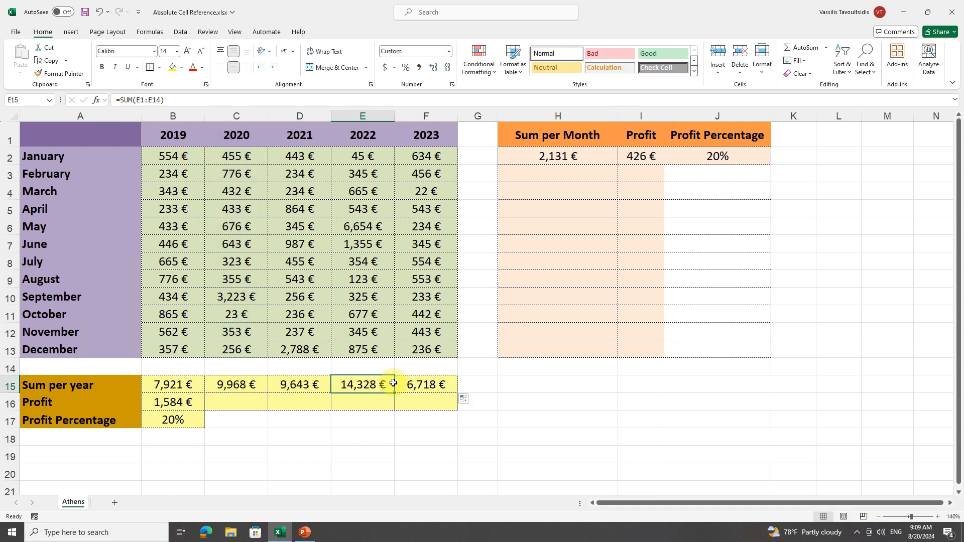
left_click(413, 385)
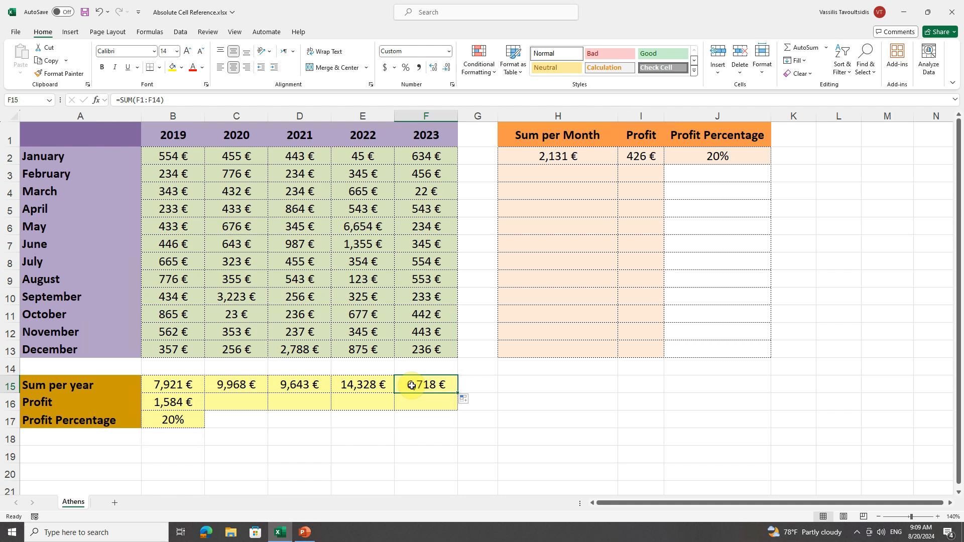
- Copy January's Sum per Month formula down to December and check the row references in several copied cells
left_click(558, 157)
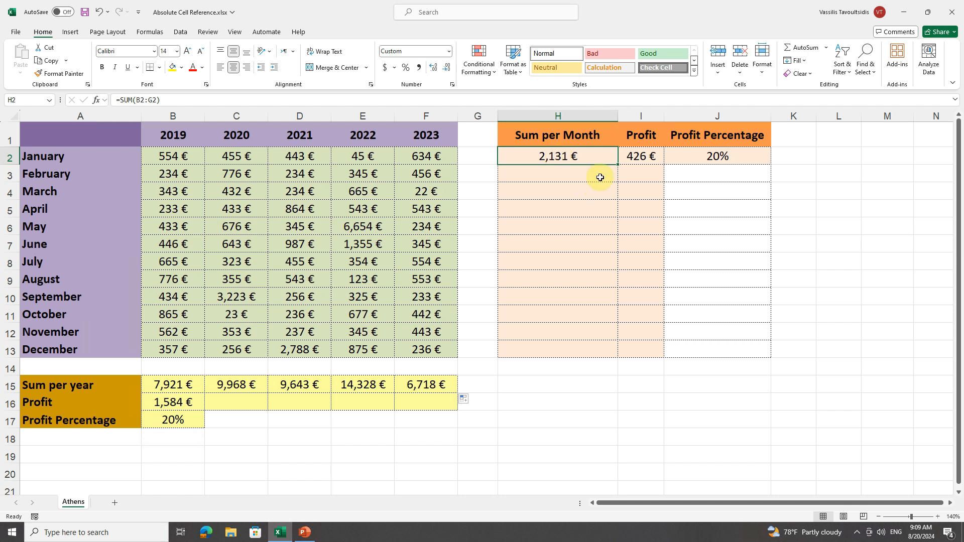
left_click_drag(617, 164, 609, 352)
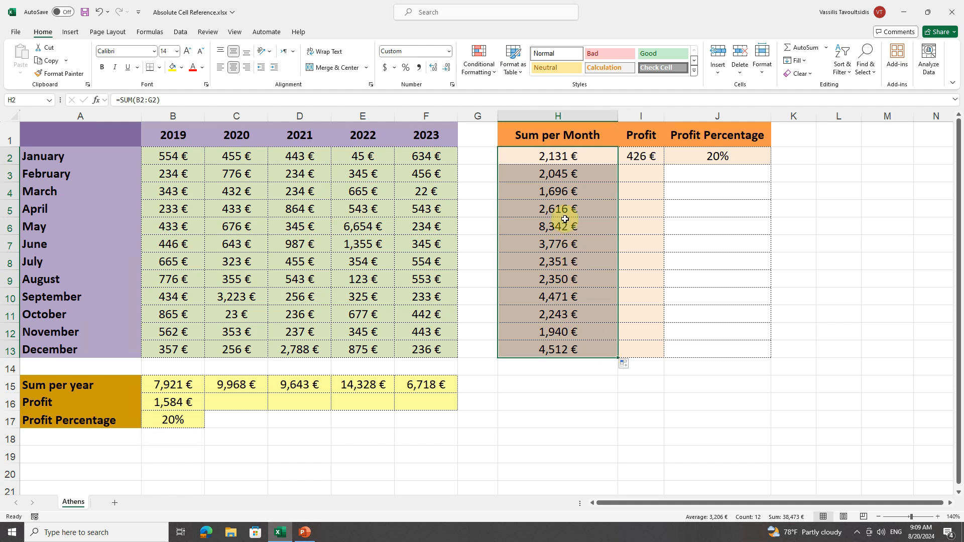
left_click(558, 171)
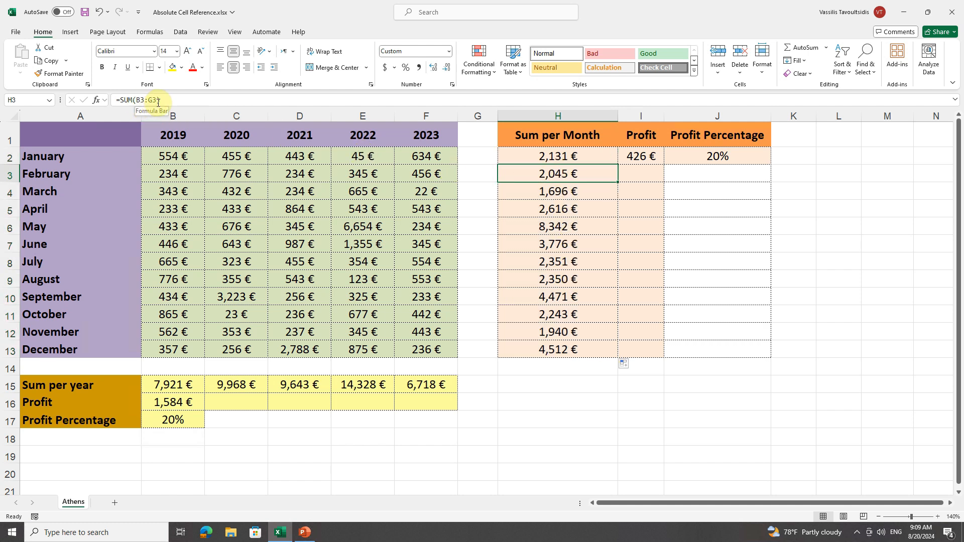
left_click(547, 192)
left_click(547, 240)
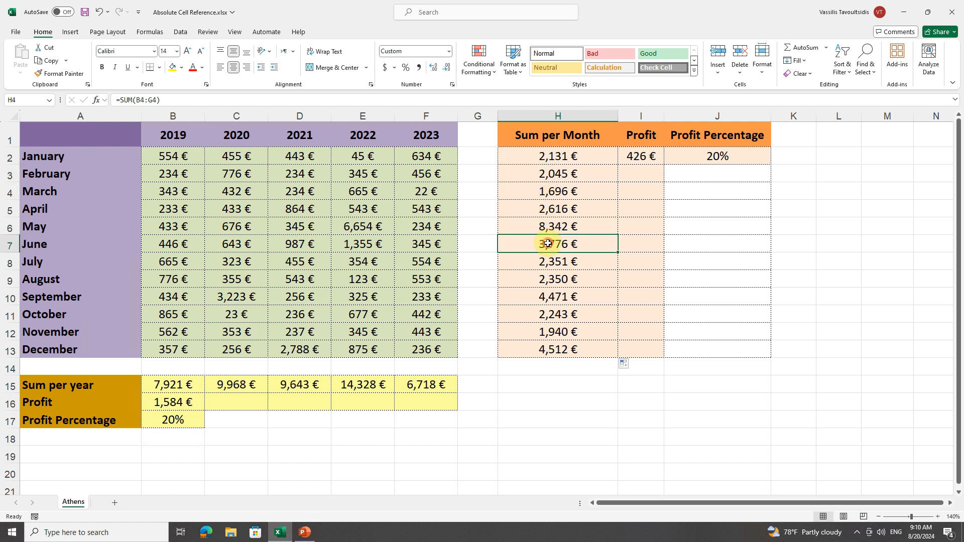
left_click(555, 280)
left_click(557, 351)
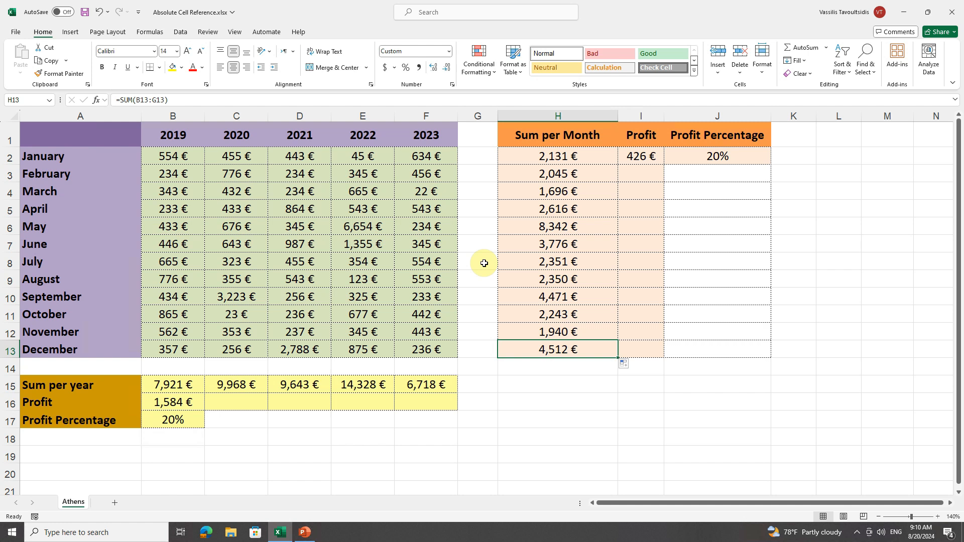
- Try to copy January's profit formula =H2*J2 down to December and inspect February's copied formula
double_click(641, 157)
key("Escape")
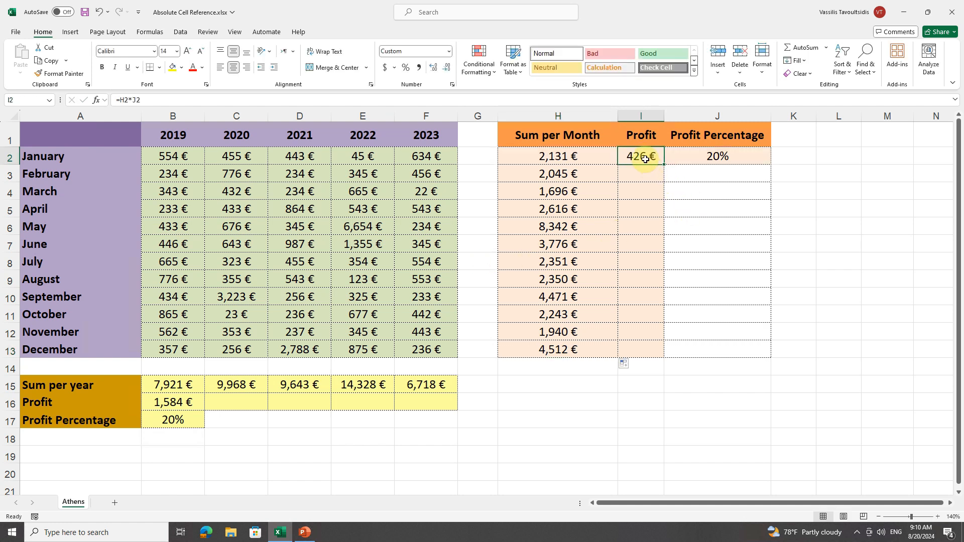
double_click(655, 159)
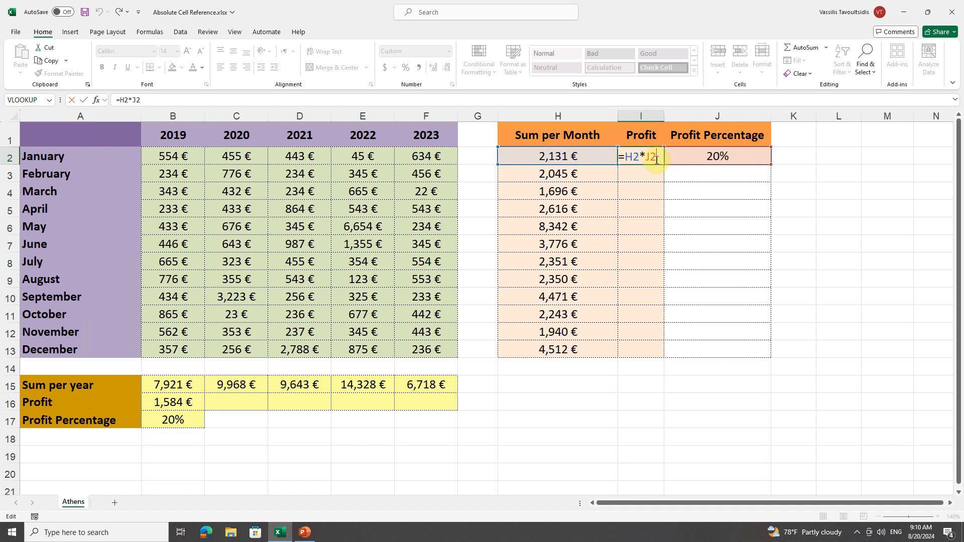
key("Return")
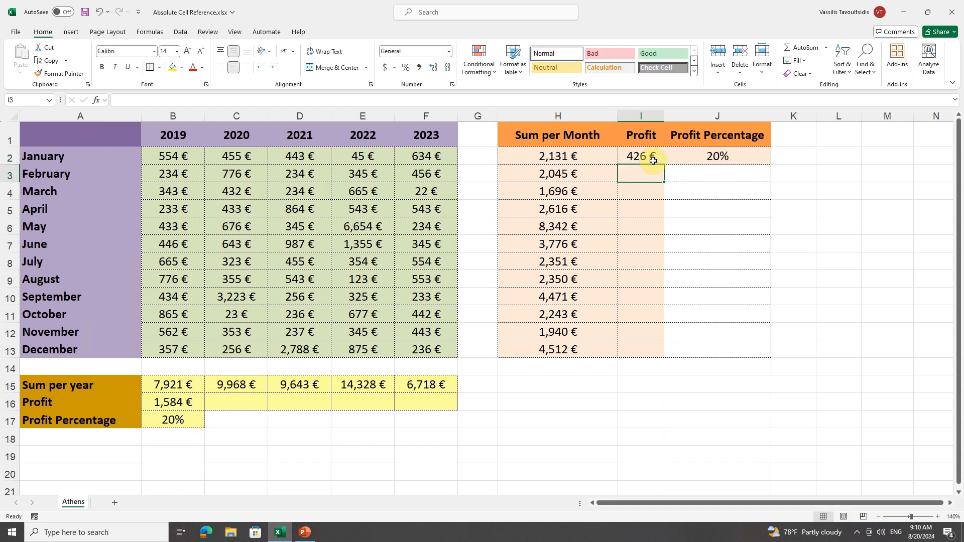
left_click(642, 157)
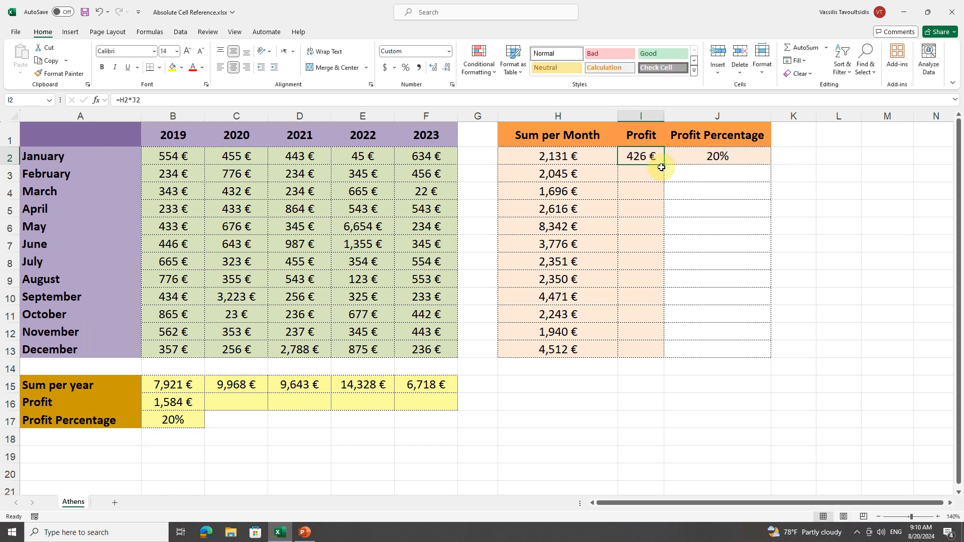
left_click_drag(665, 165, 645, 354)
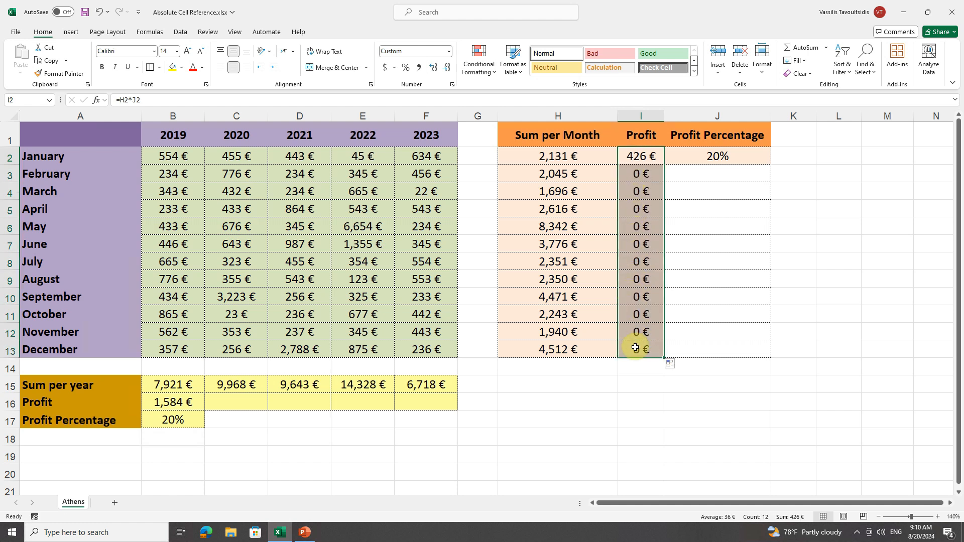
left_click(637, 174)
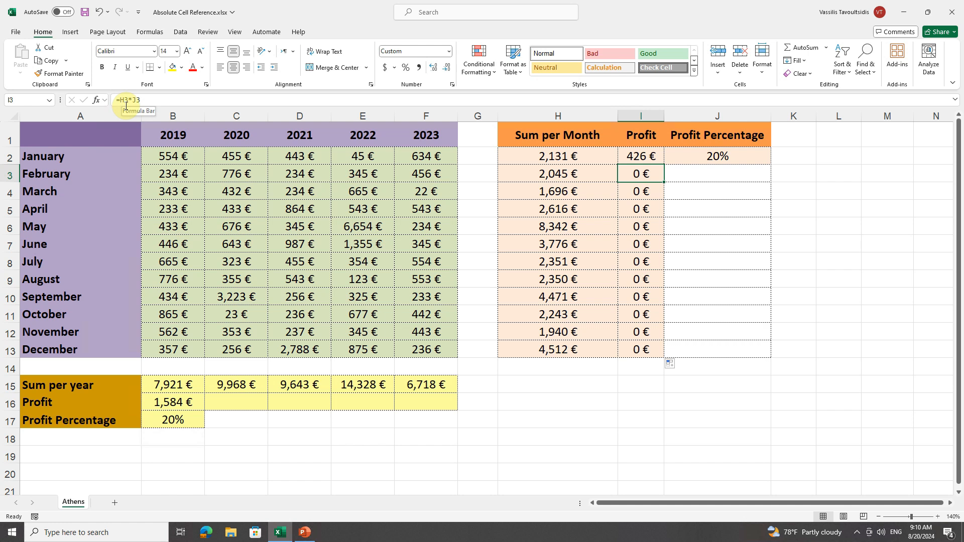
double_click(637, 174)
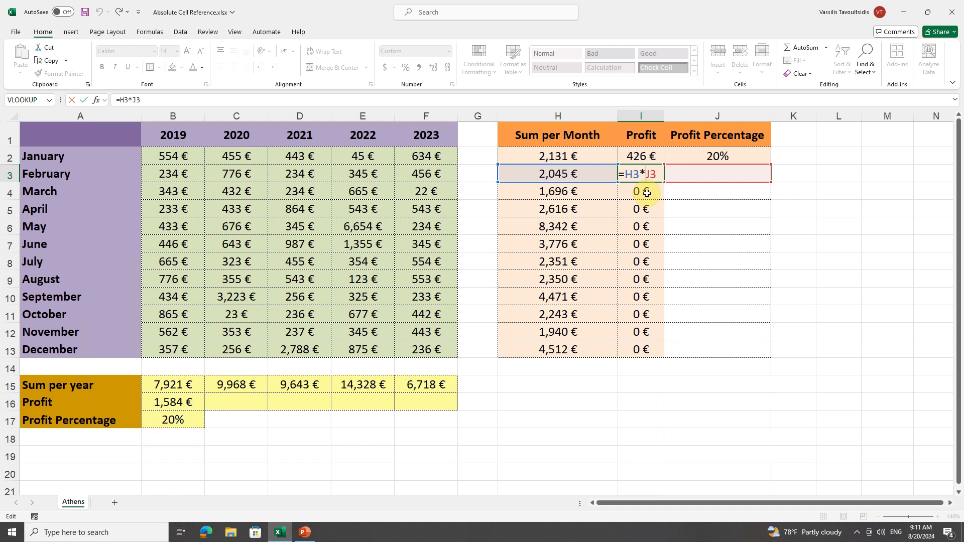
key("ctrl+Return")
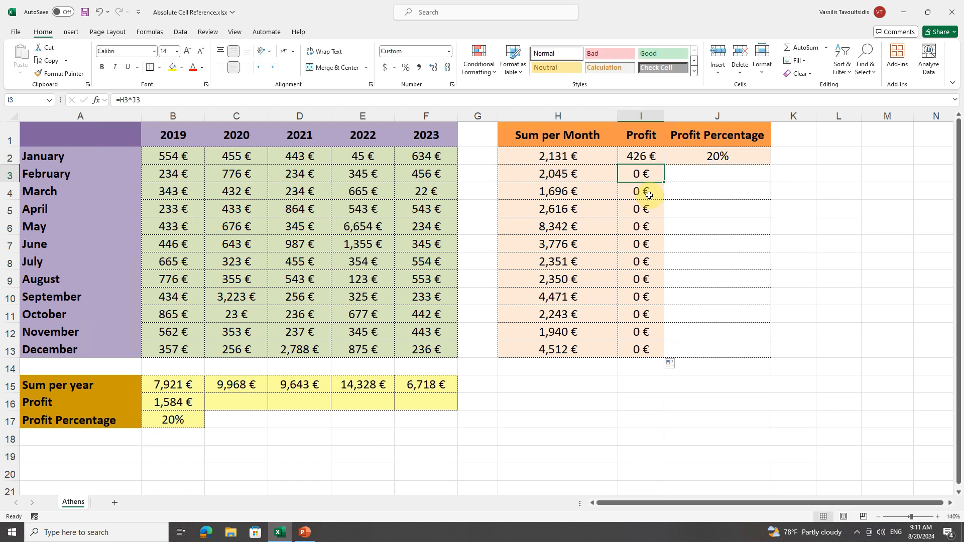
- Change January's profit formula to =H2*$J$2 so the profit percentage is an absolute reference
double_click(643, 154)
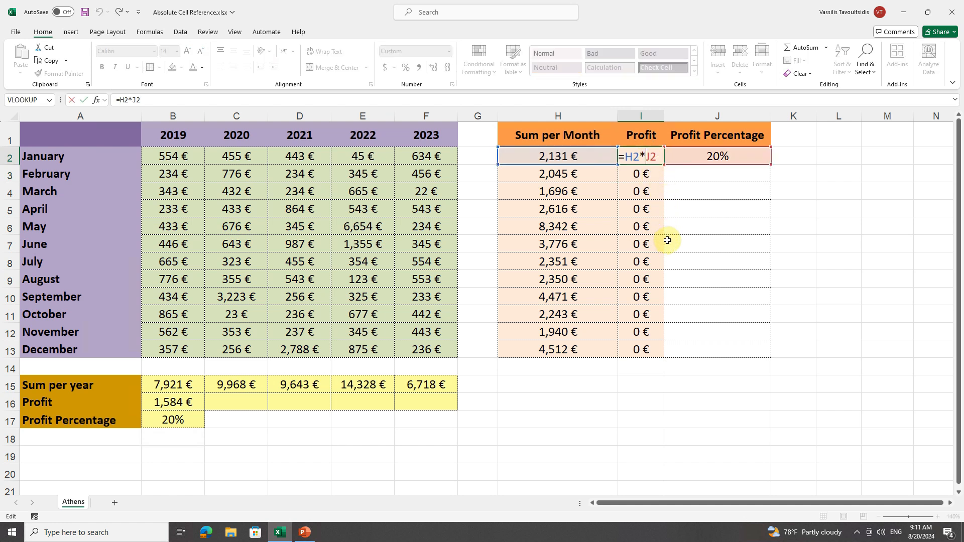
key("Delete")
key("Delete")
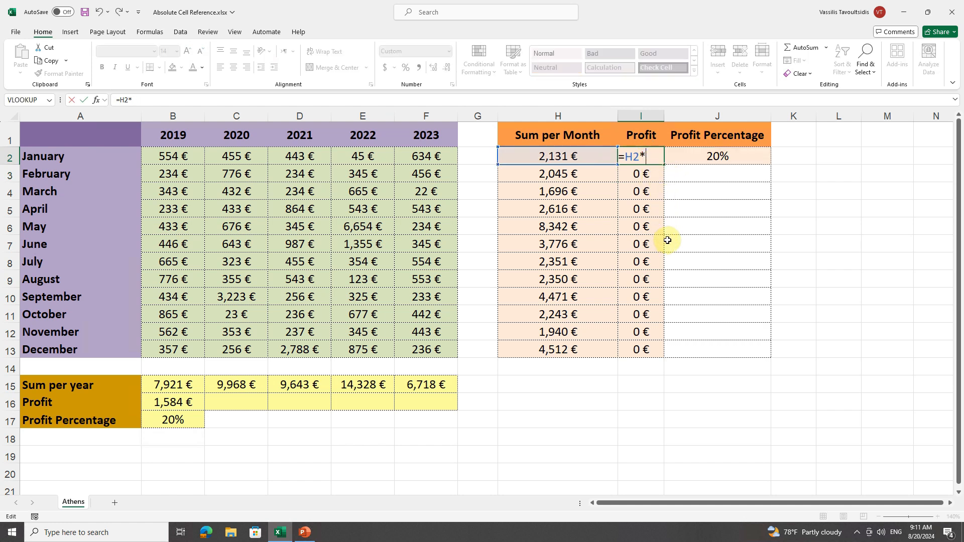
type("$j$1")
key("BackSpace")
type("2")
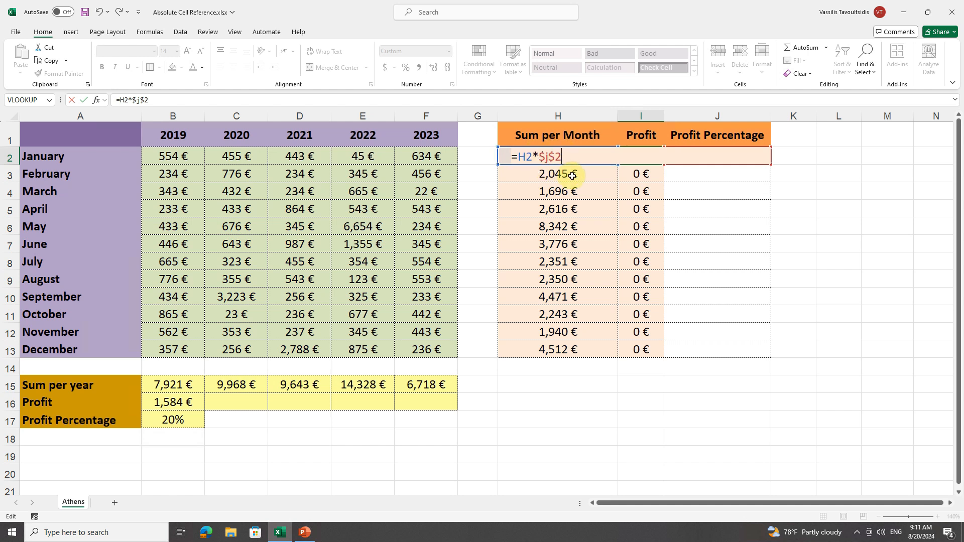
left_click(539, 156)
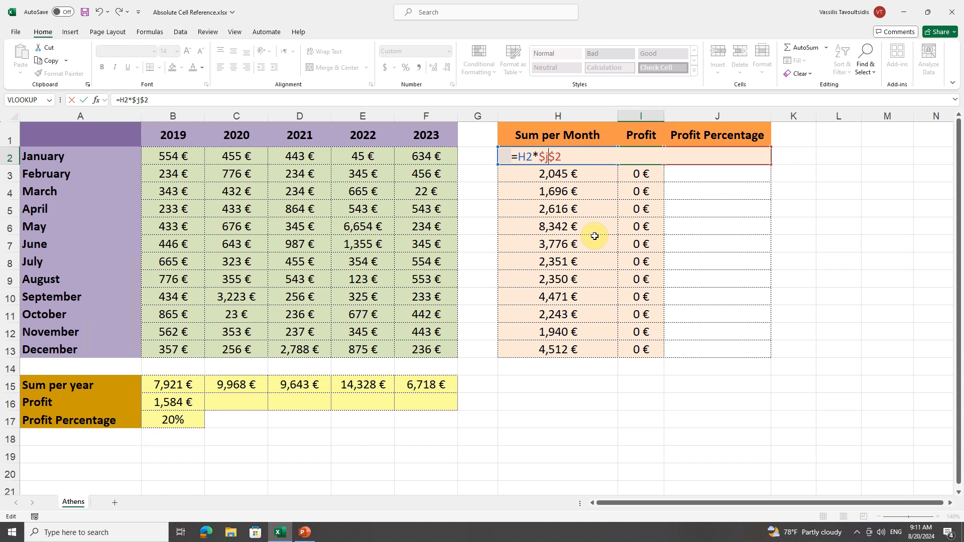
key("shift+Left")
key("Left")
key("shift+Left")
key("Right")
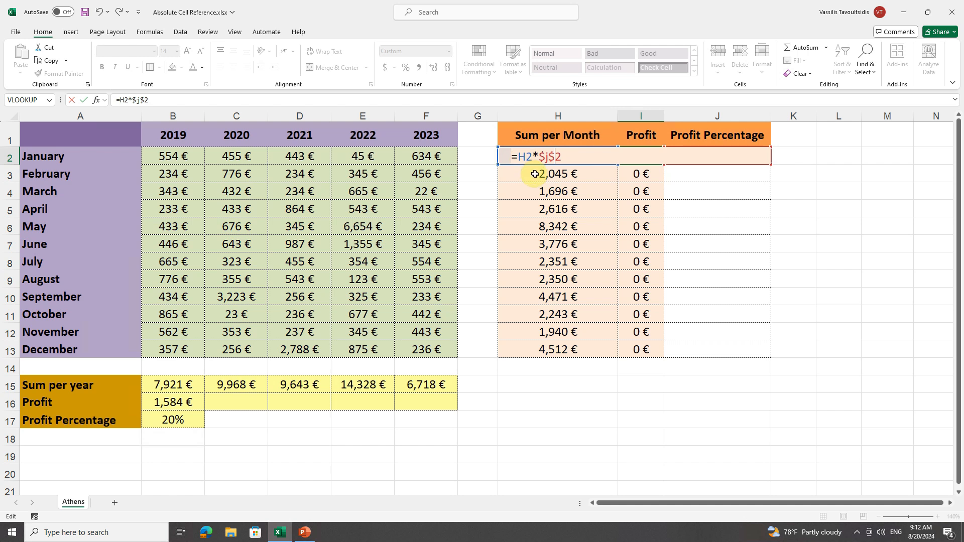
key("Return")
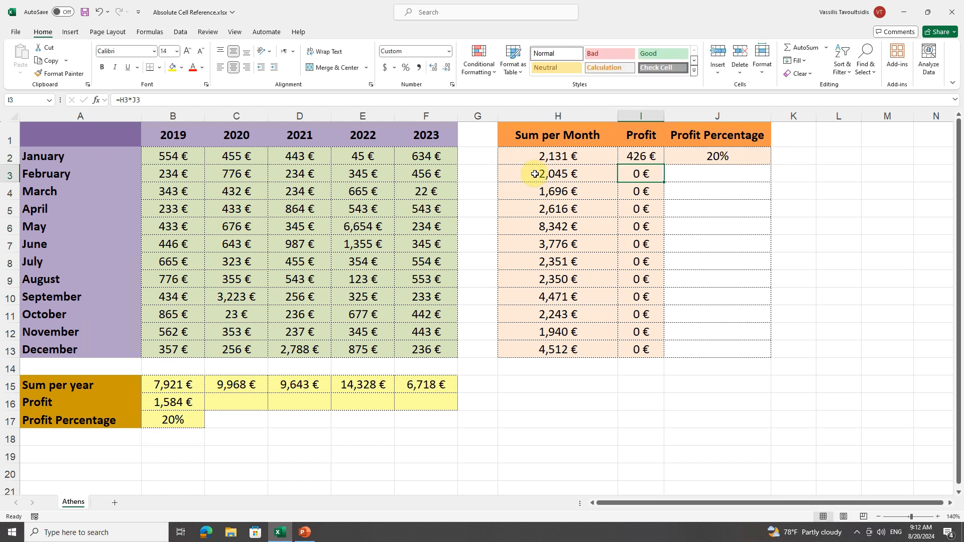
- Copy January's profit formula with the absolute reference down to December and check the references in February's formula
left_click(648, 155)
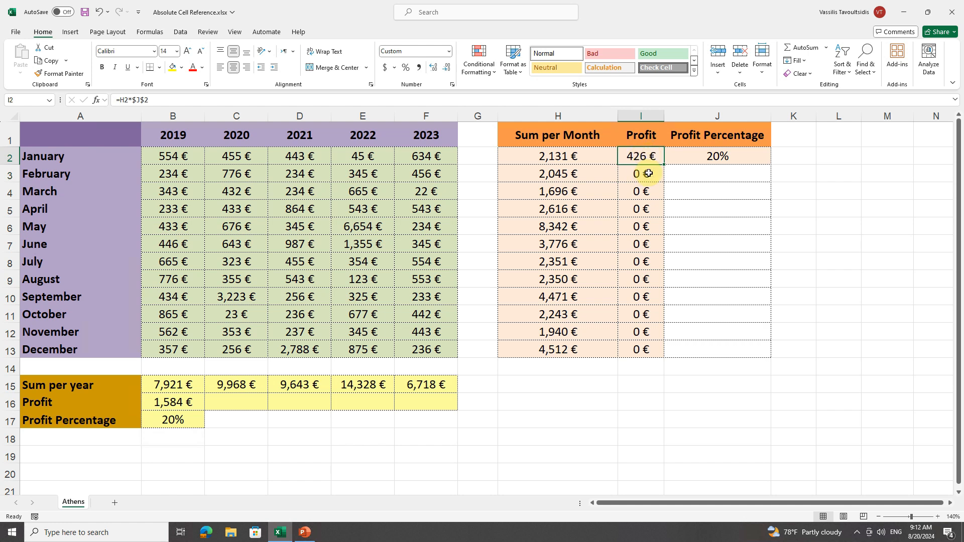
left_click_drag(664, 166, 653, 353)
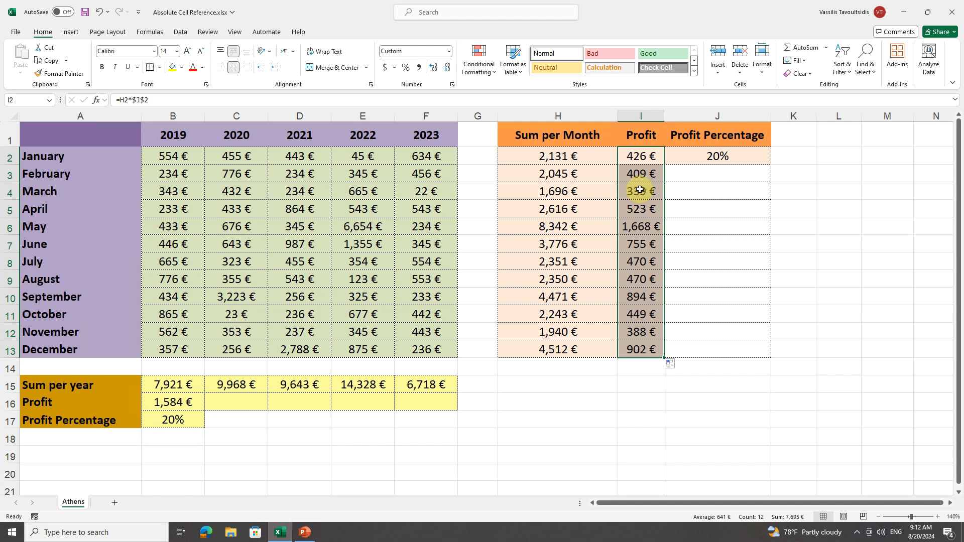
left_click(647, 174)
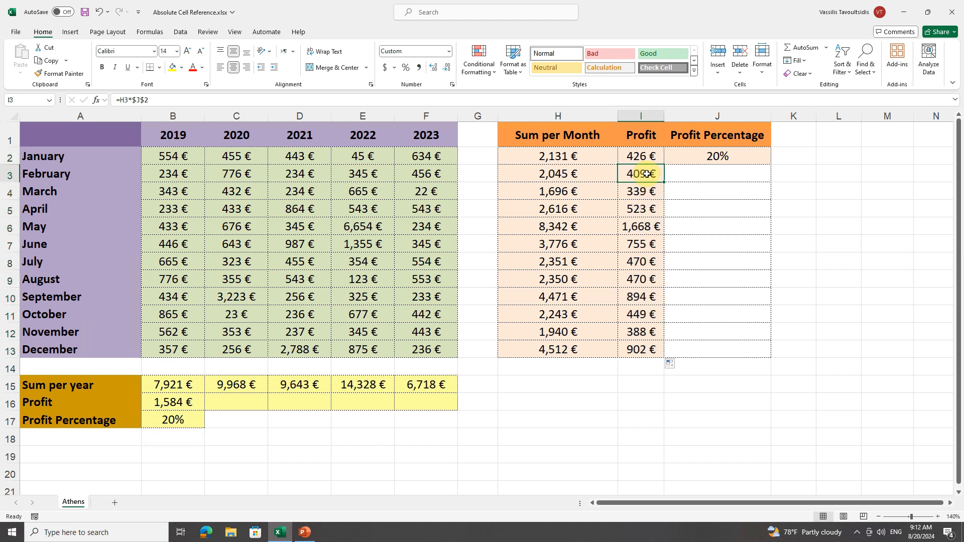
double_click(647, 174)
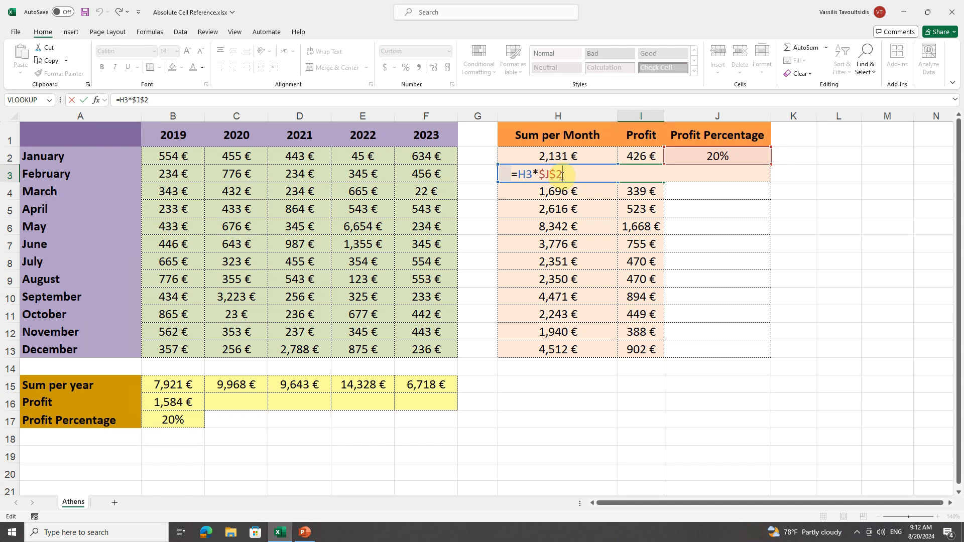
key("Escape")
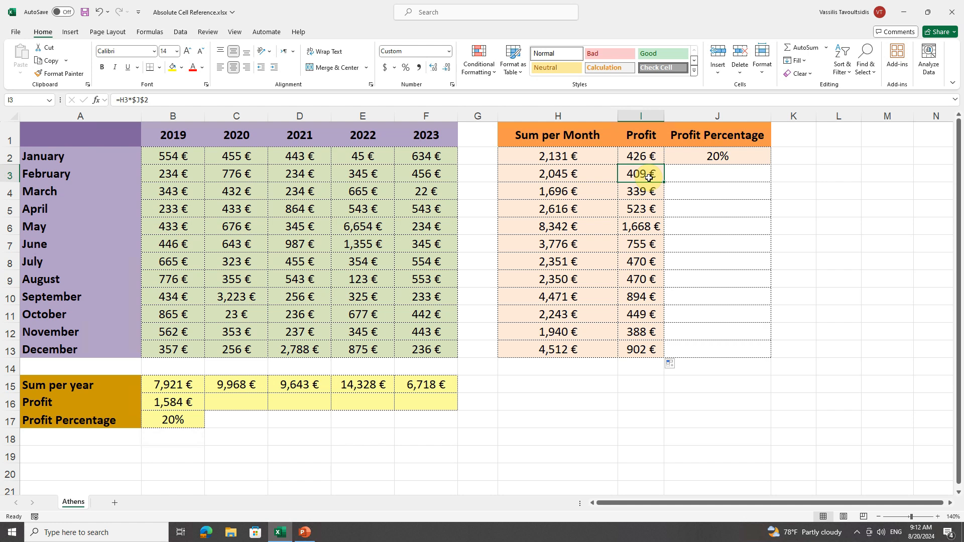
- Change the 2019 profit formula in B16 to =B15*$B$17 and copy it across to 2023
double_click(168, 404)
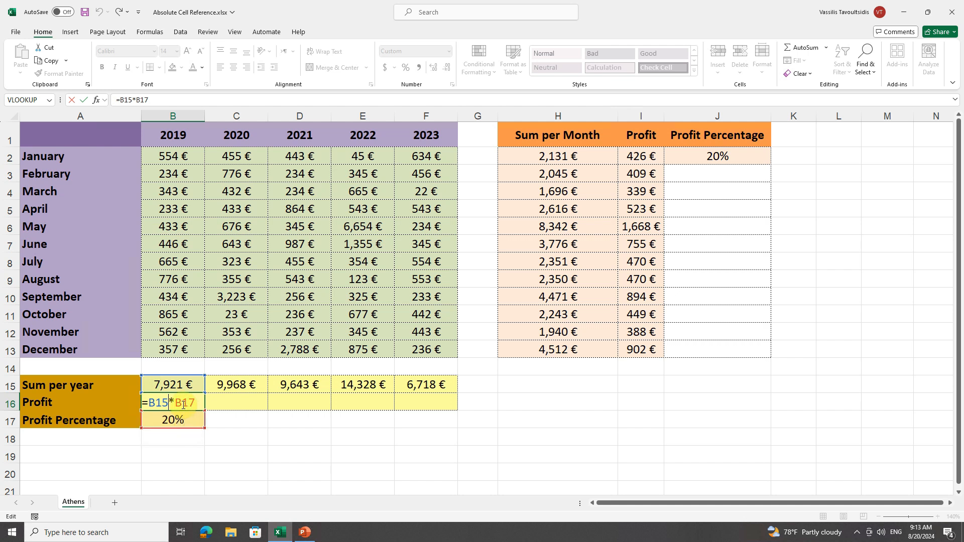
left_click(181, 403)
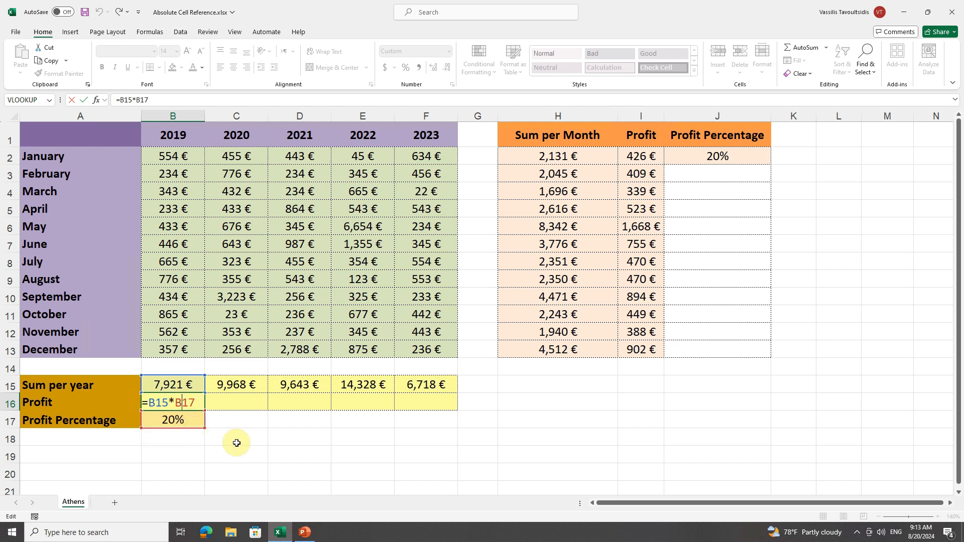
key("Right")
key("Left")
key("Left")
key("F4")
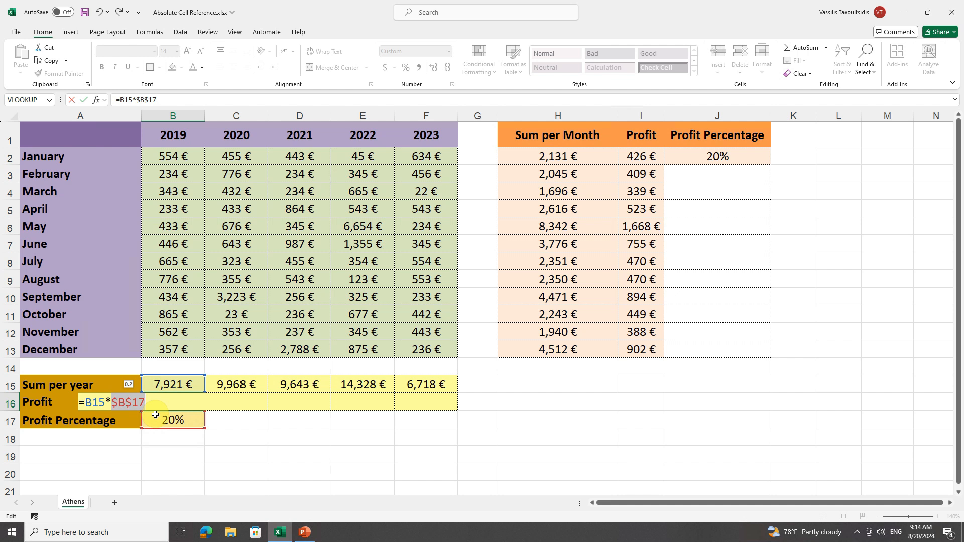
key("Return")
left_click(178, 406)
left_click_drag(204, 410, 439, 411)
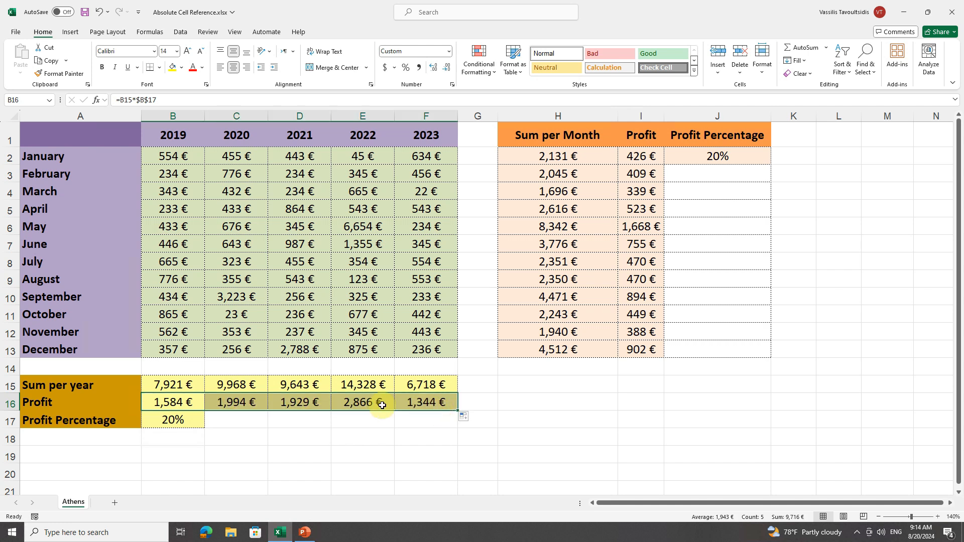
- Check which cells the copied 2020 profit formula in C16 refers to, leaving the formula as it is
left_click(241, 401)
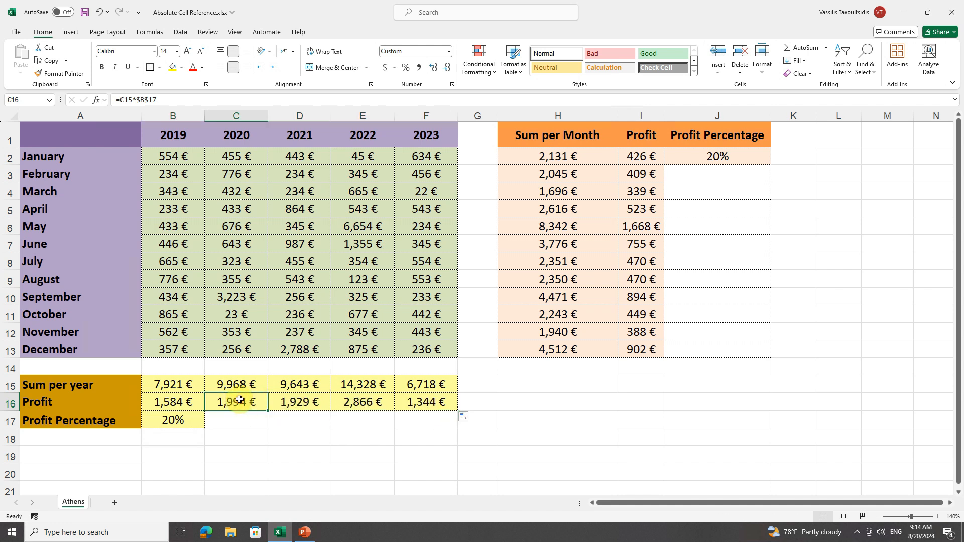
double_click(246, 402)
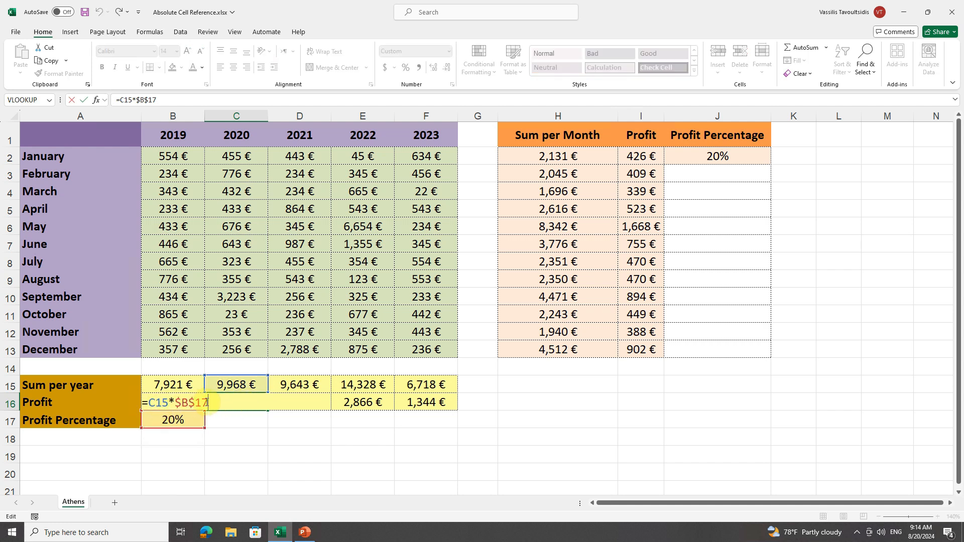
key("Escape")
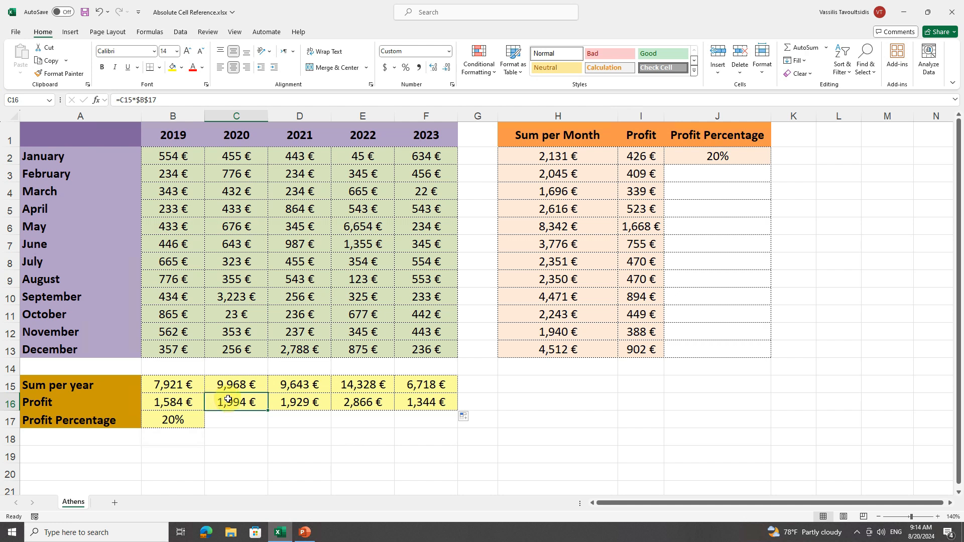
double_click(228, 400)
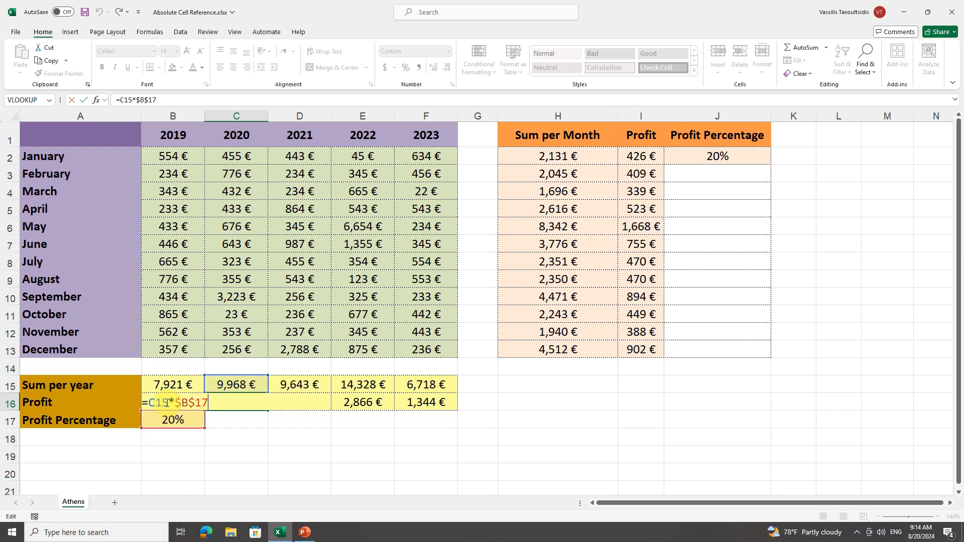
key("ctrl+Return")
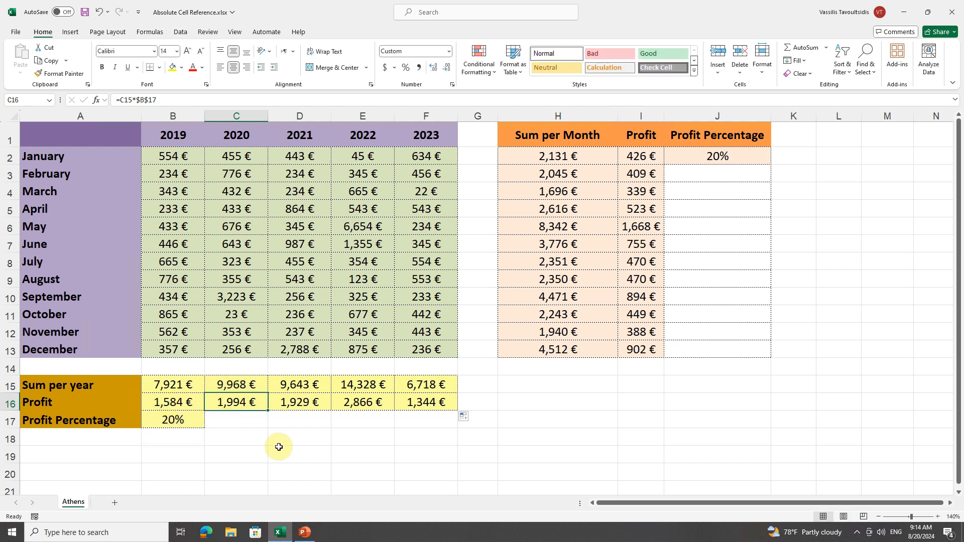
- Switch to PowerPoint and start the slide show to view the slide comparing relative and absolute cell references
left_click(305, 532)
key("F5")
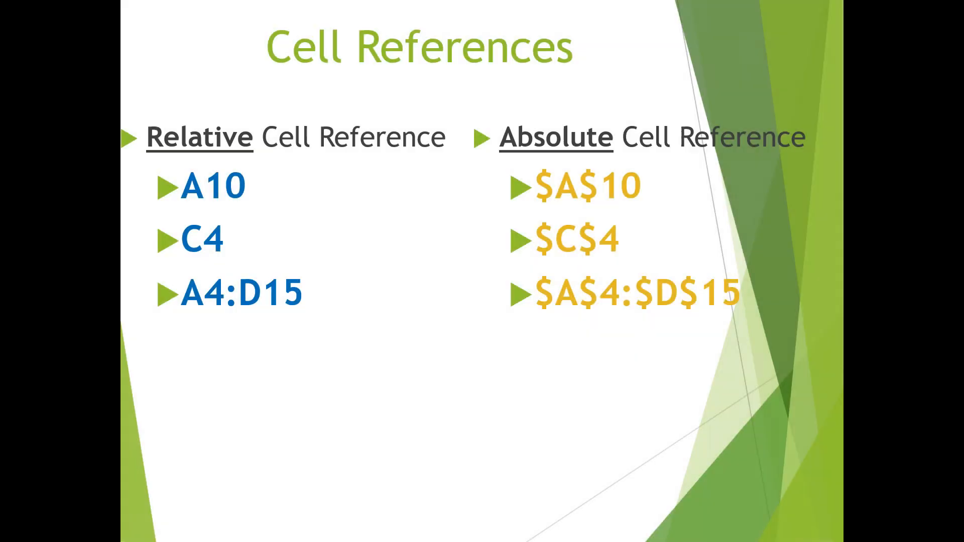